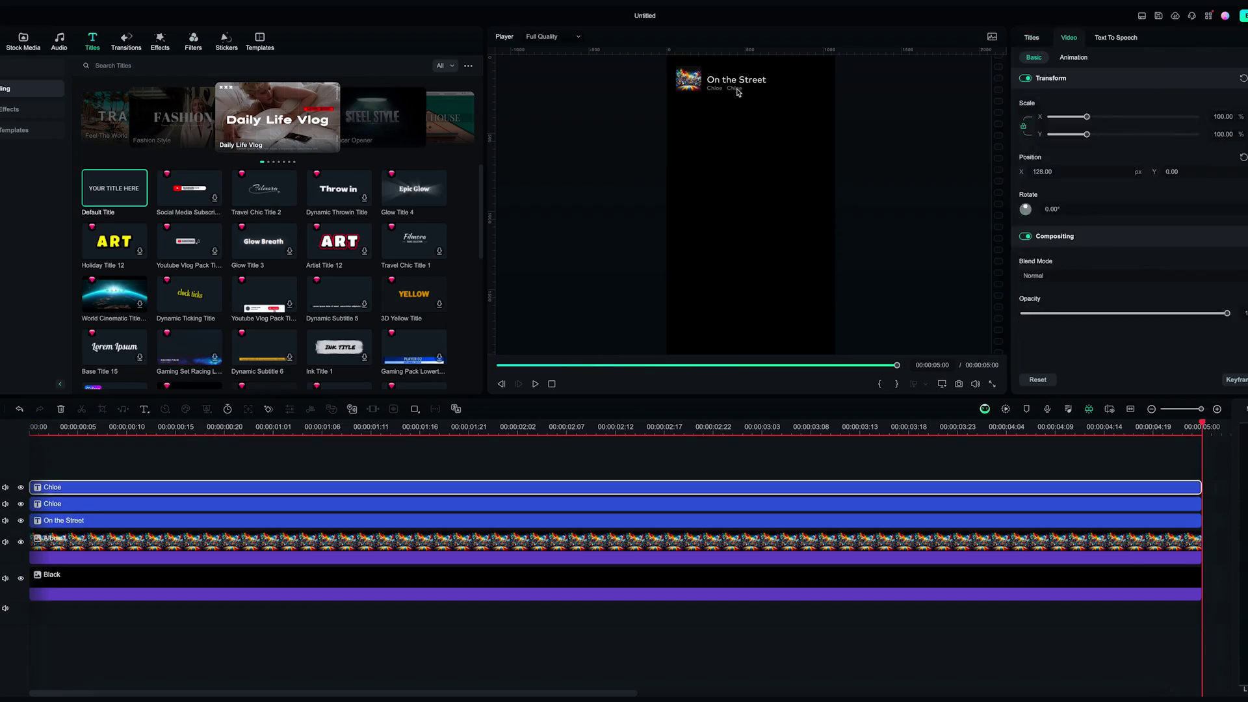
# Switch to the project holding the MusicList_Wider clip and the selfie video
pyautogui.doubleClick(739, 93)
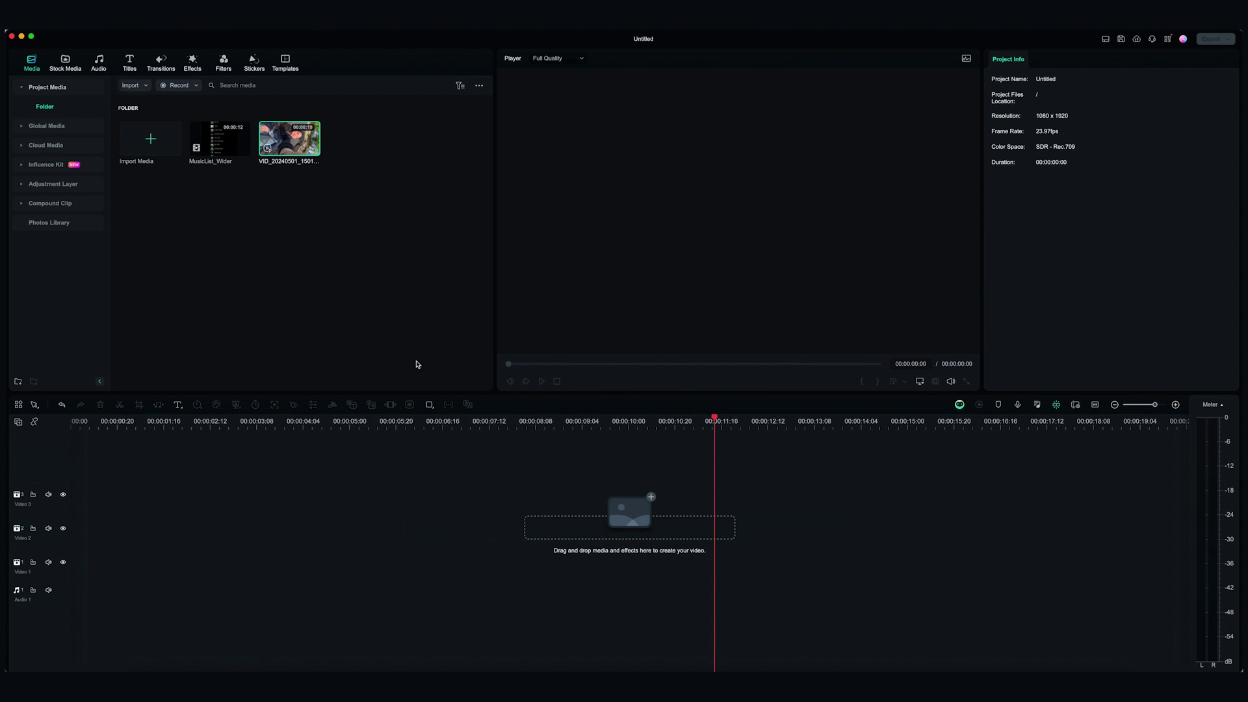
# Add the selfie clip to Video 1 and rotate it upright to -90°
pyautogui.click(313, 148)
pyautogui.click(998, 219)
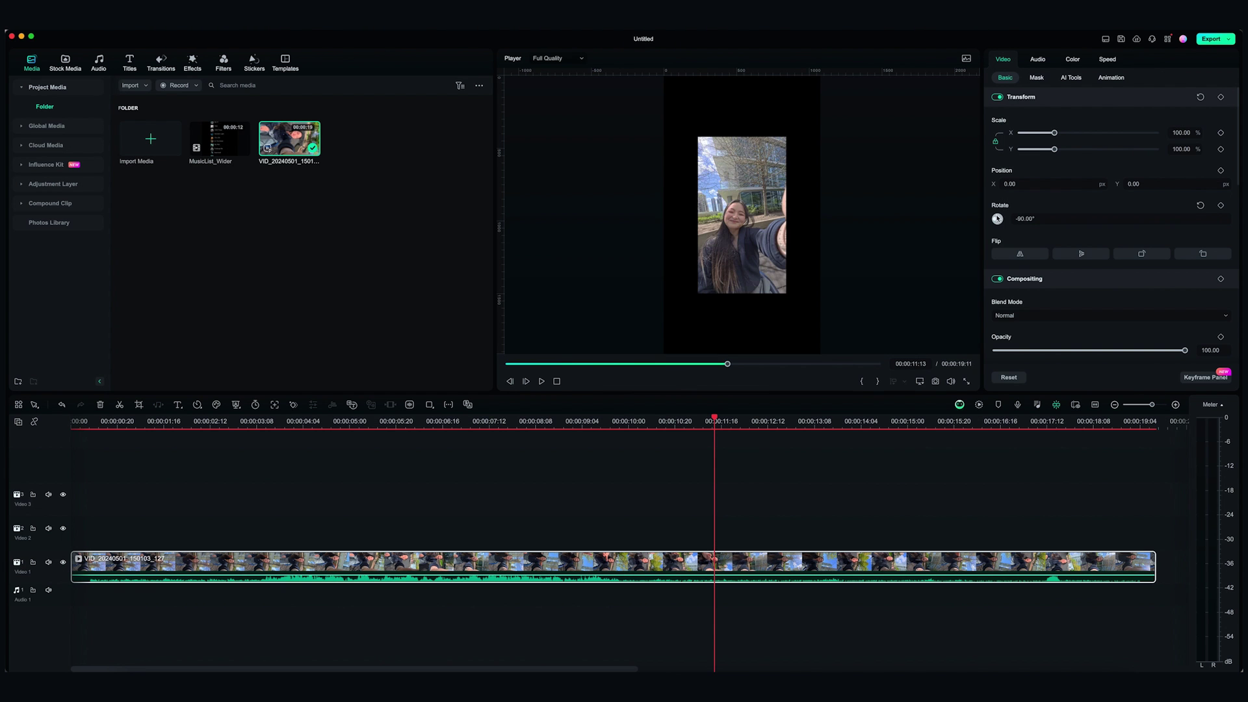
pyautogui.write('200')
pyautogui.press('Return')
# Place MusicList_Wider on Video 2, scale it to 200 and set its blend mode to Screen
pyautogui.click(242, 148)
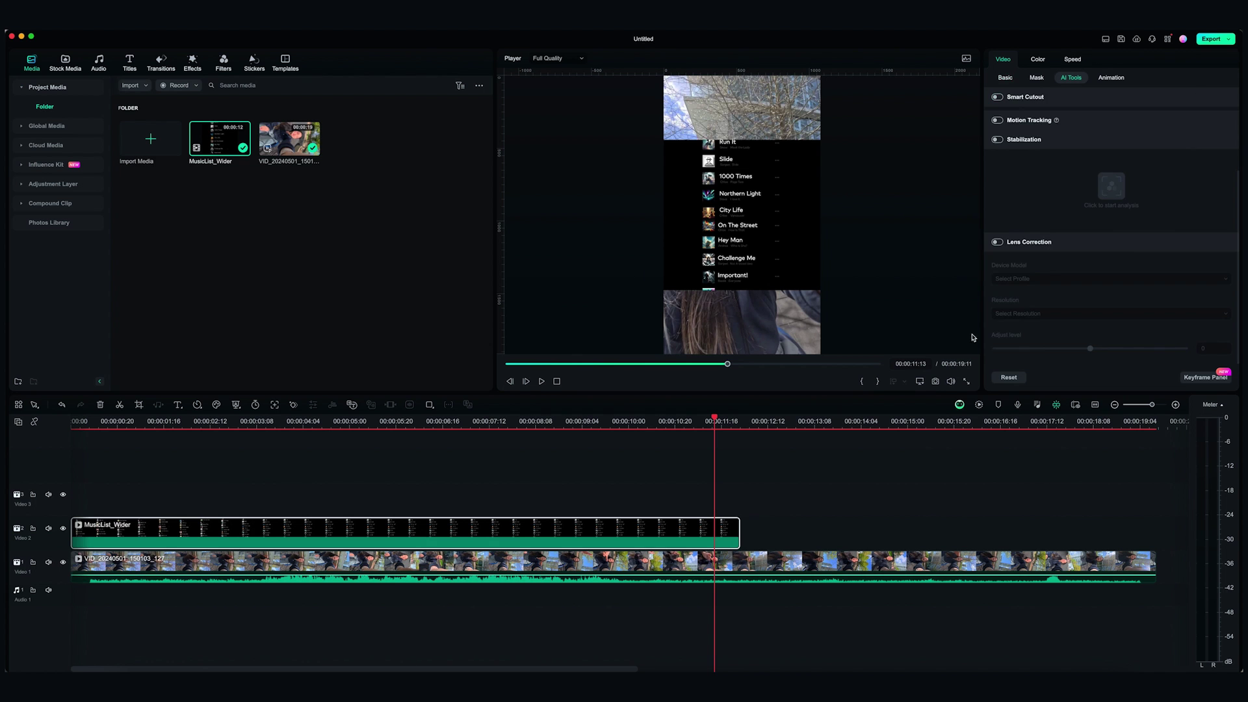
pyautogui.write('0')
pyautogui.press('Return')
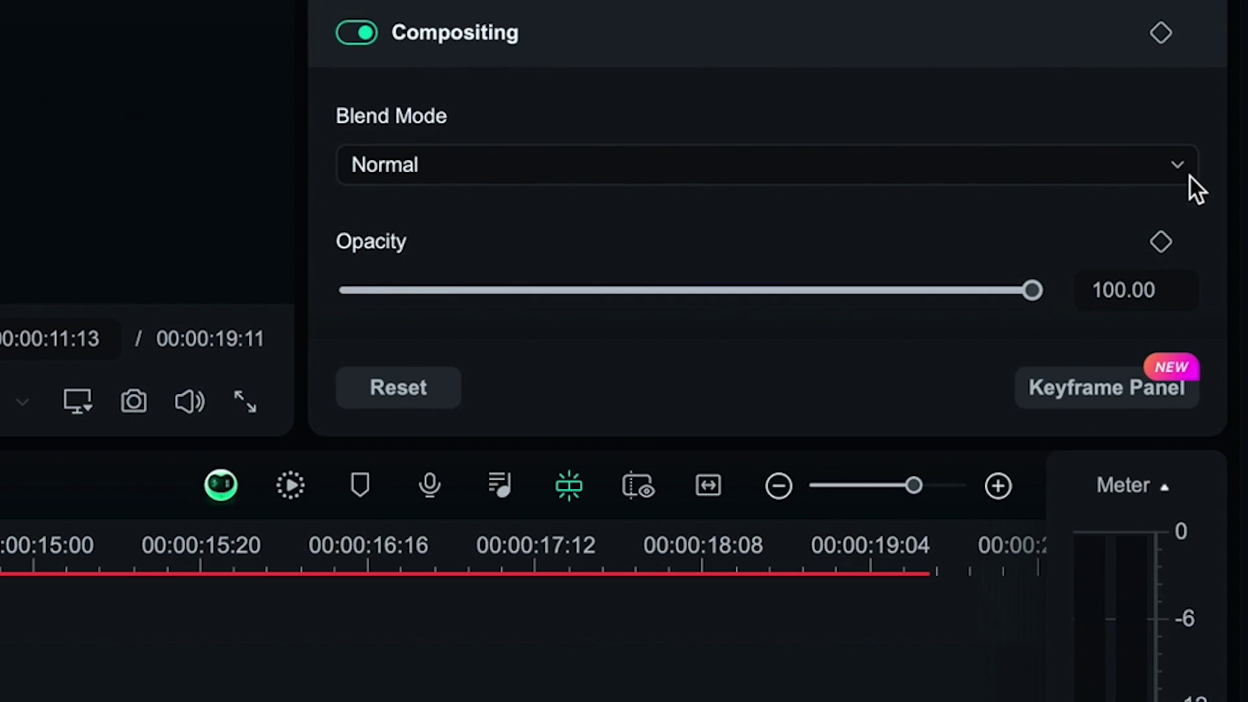
pyautogui.click(1192, 177)
pyautogui.click(636, 561)
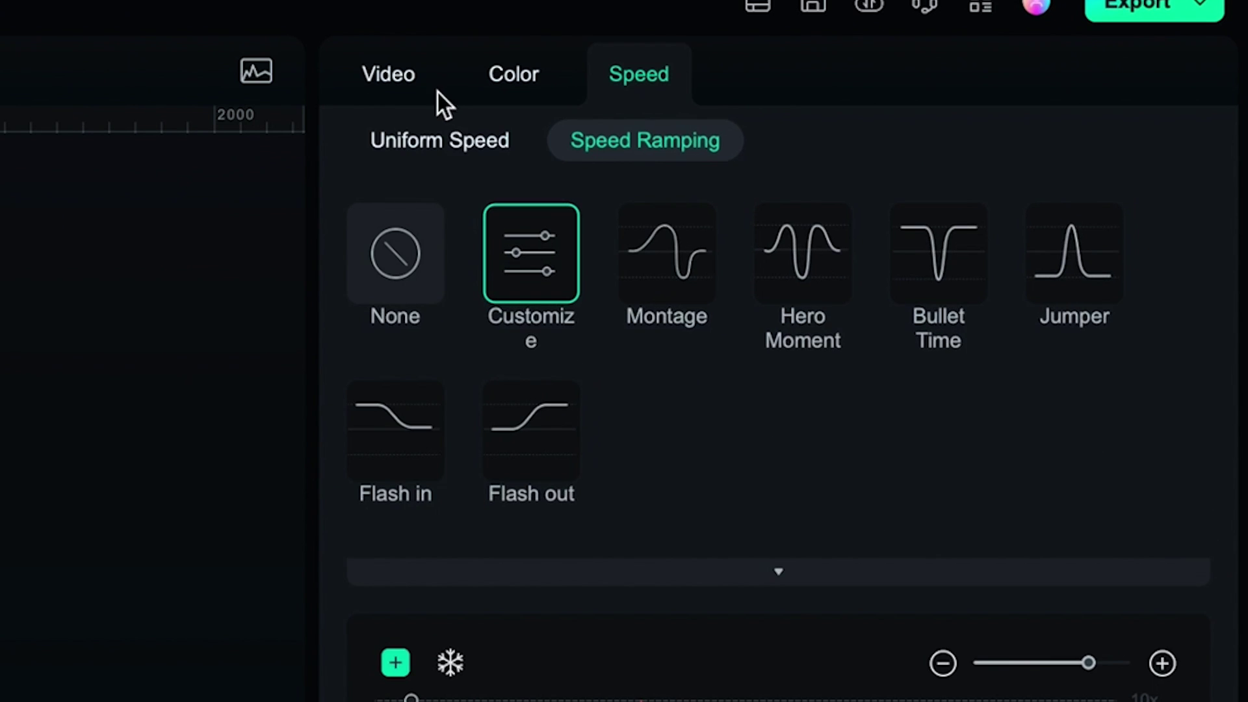
# Enable Lens Correction with the iON Camera Air Pro 3 profile, 1080p, and level -32
pyautogui.click(1014, 65)
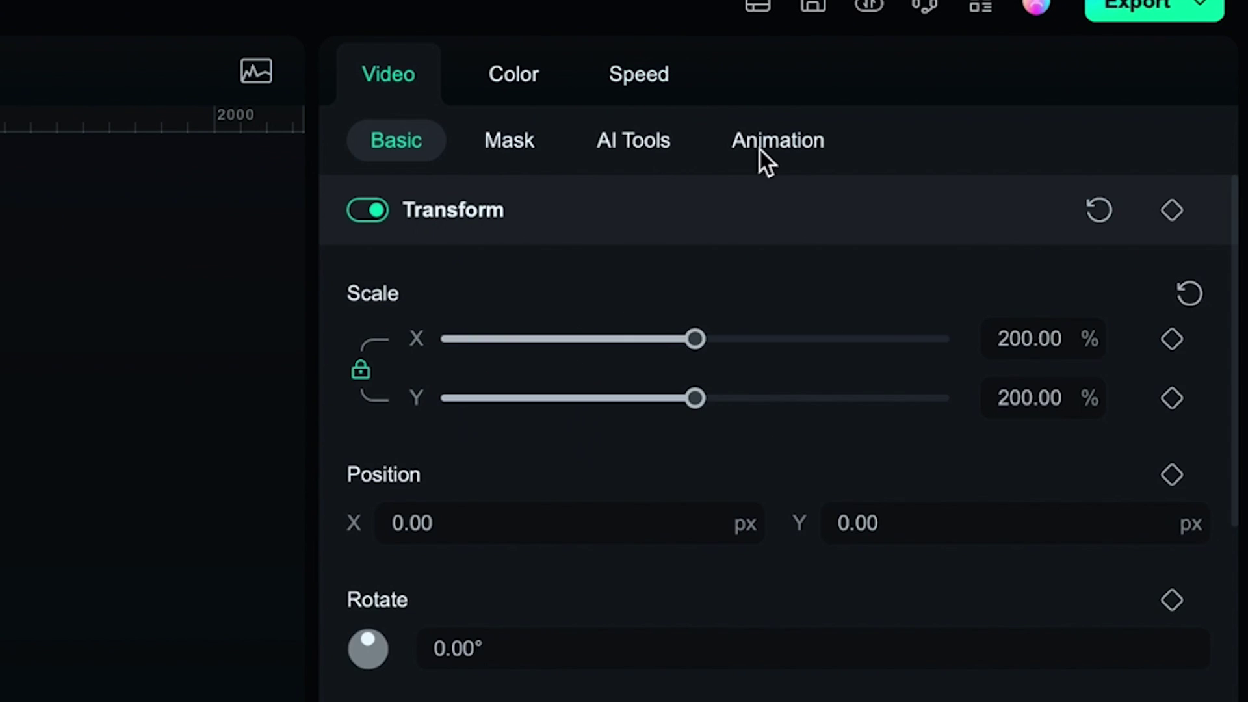
pyautogui.click(1077, 80)
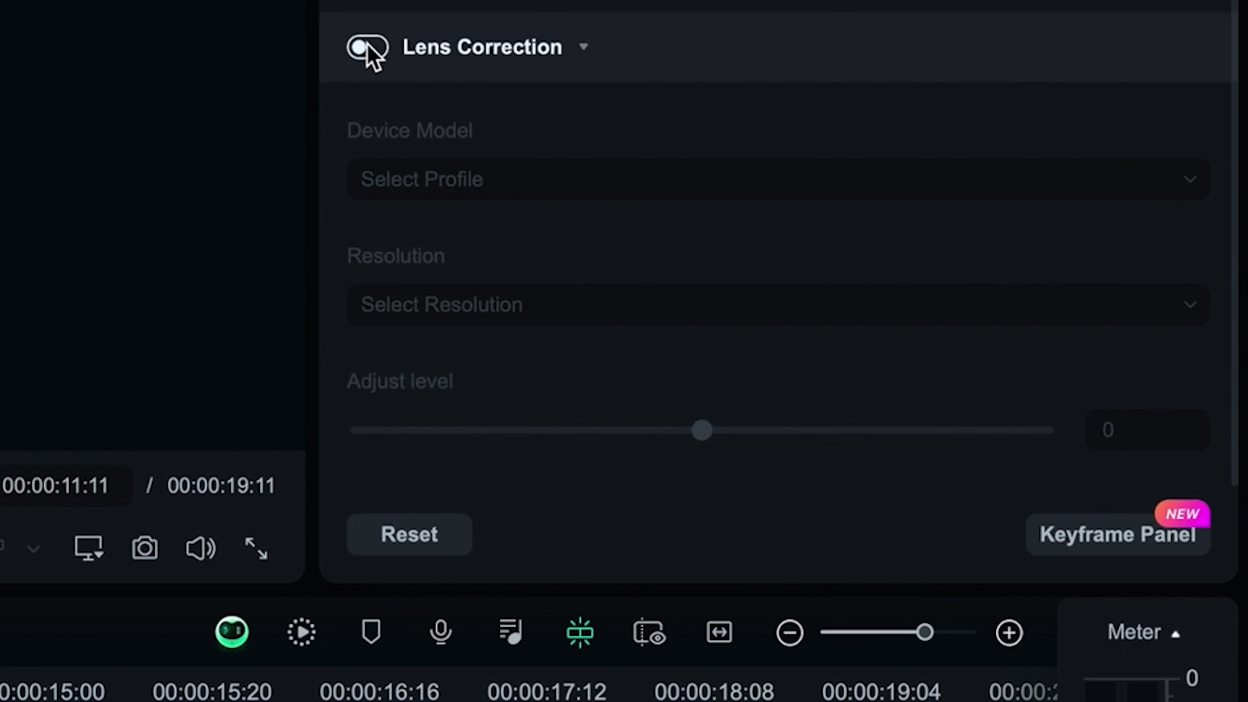
pyautogui.click(364, 49)
pyautogui.click(1156, 191)
pyautogui.click(998, 630)
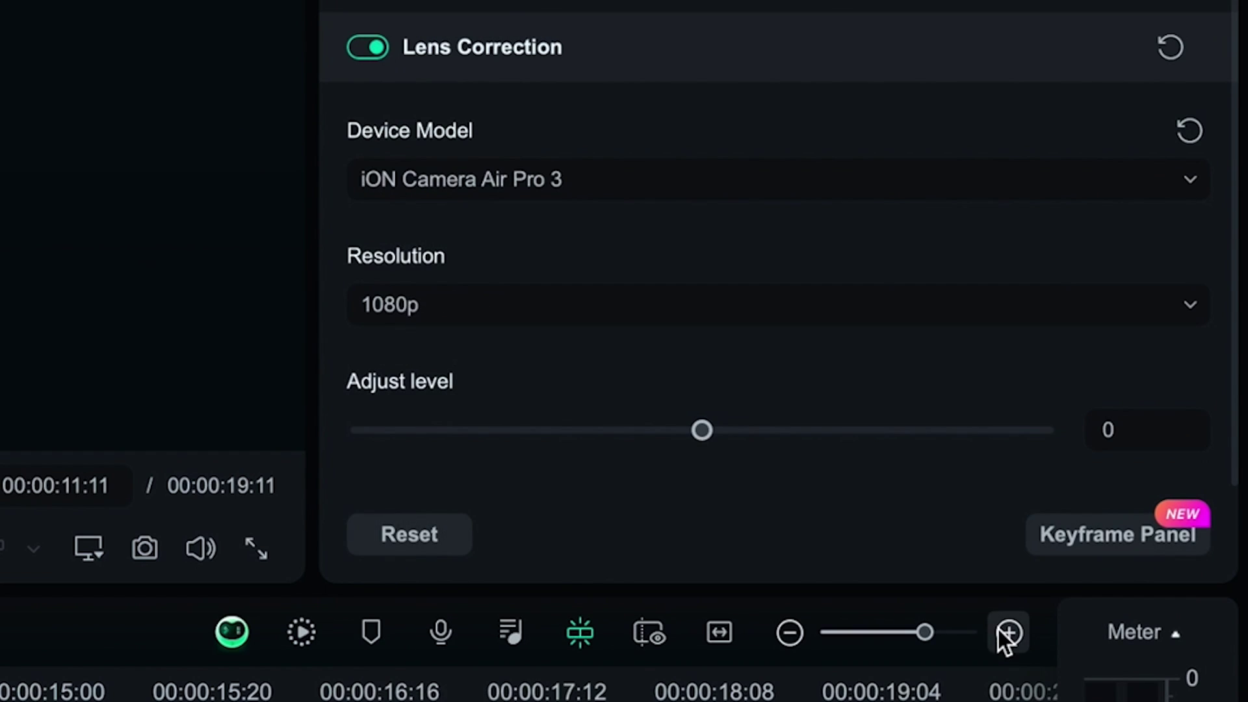
pyautogui.click(1192, 310)
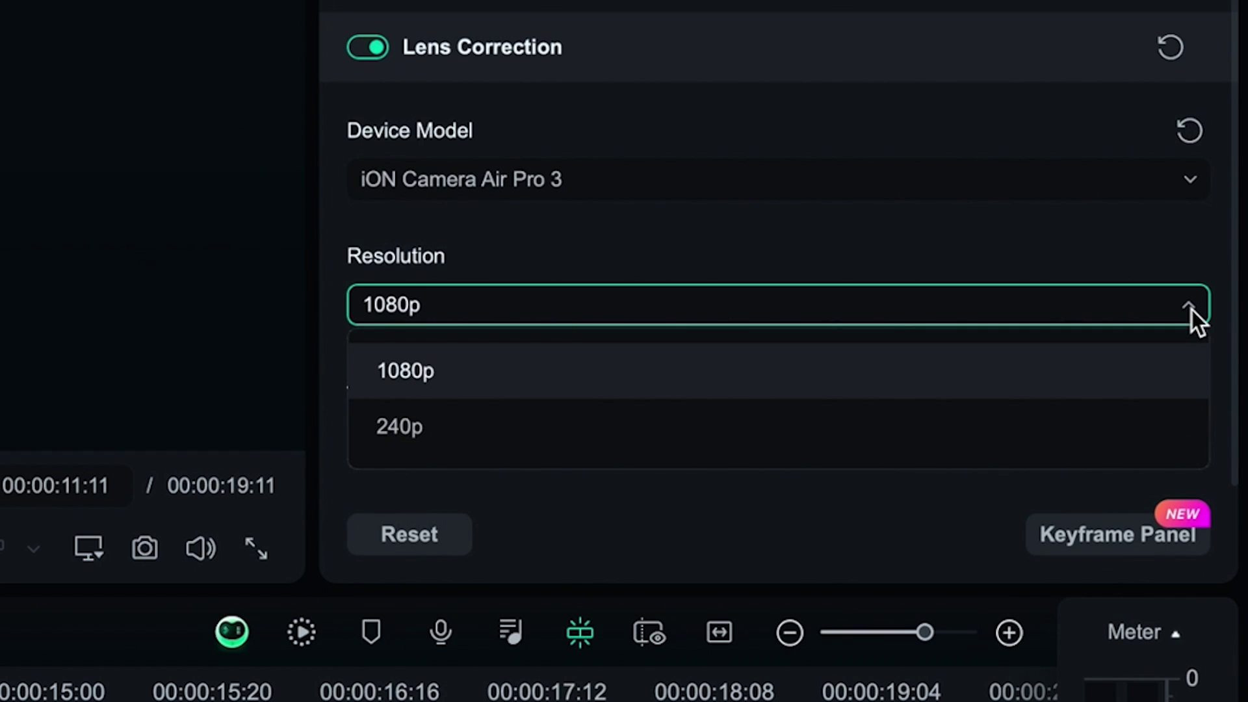
pyautogui.click(1192, 310)
pyautogui.moveTo(699, 432); pyautogui.dragTo(591, 431)
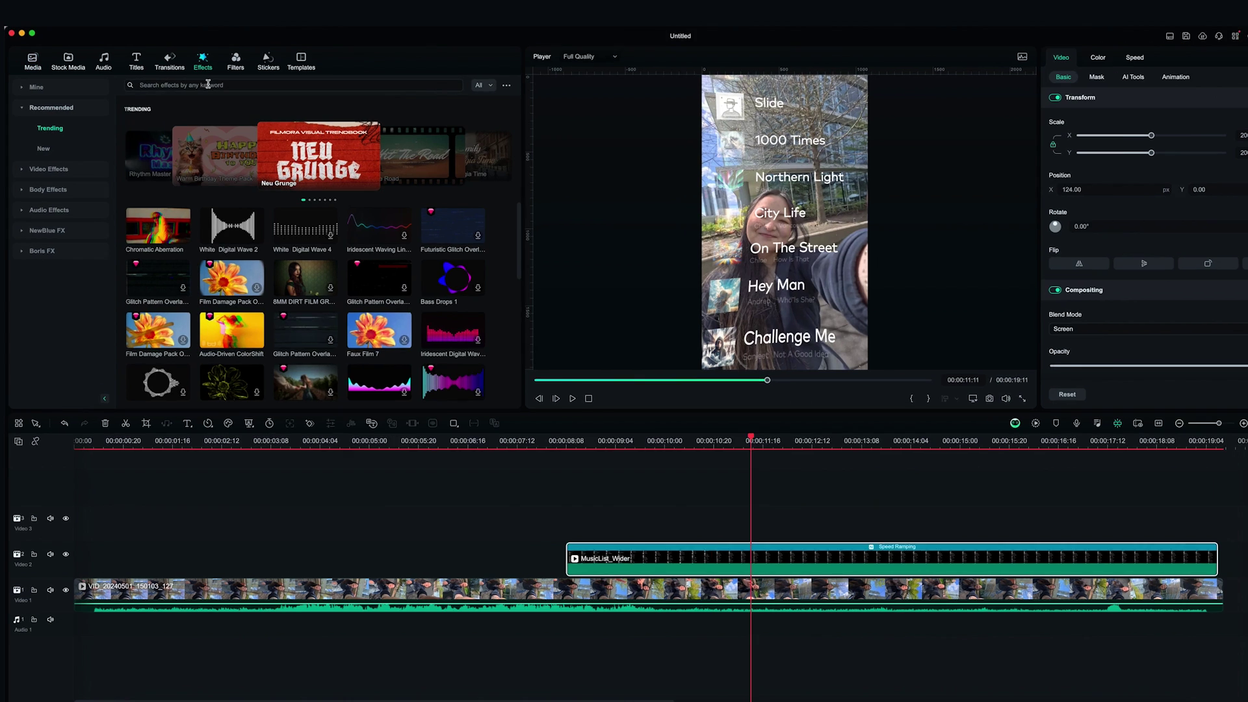
# Search 'motion blur', put Motion Blur on Video 3 above the music list, and preview it
pyautogui.click(222, 79)
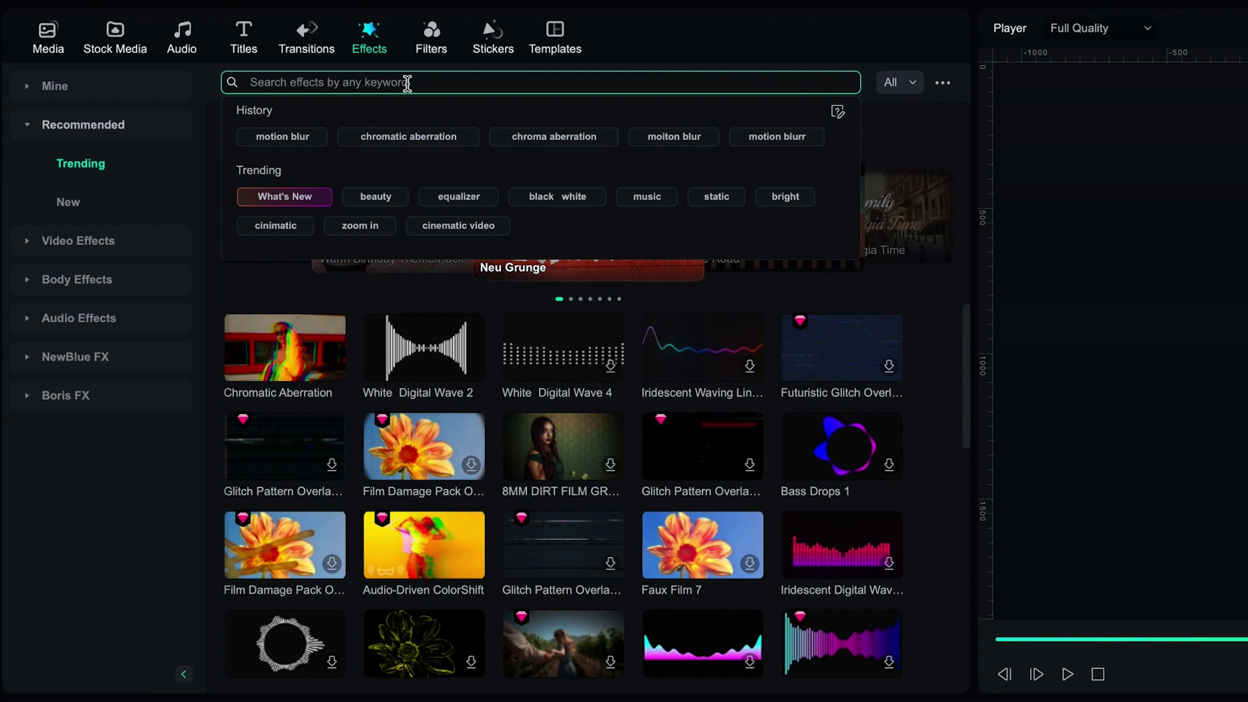
pyautogui.write('motion')
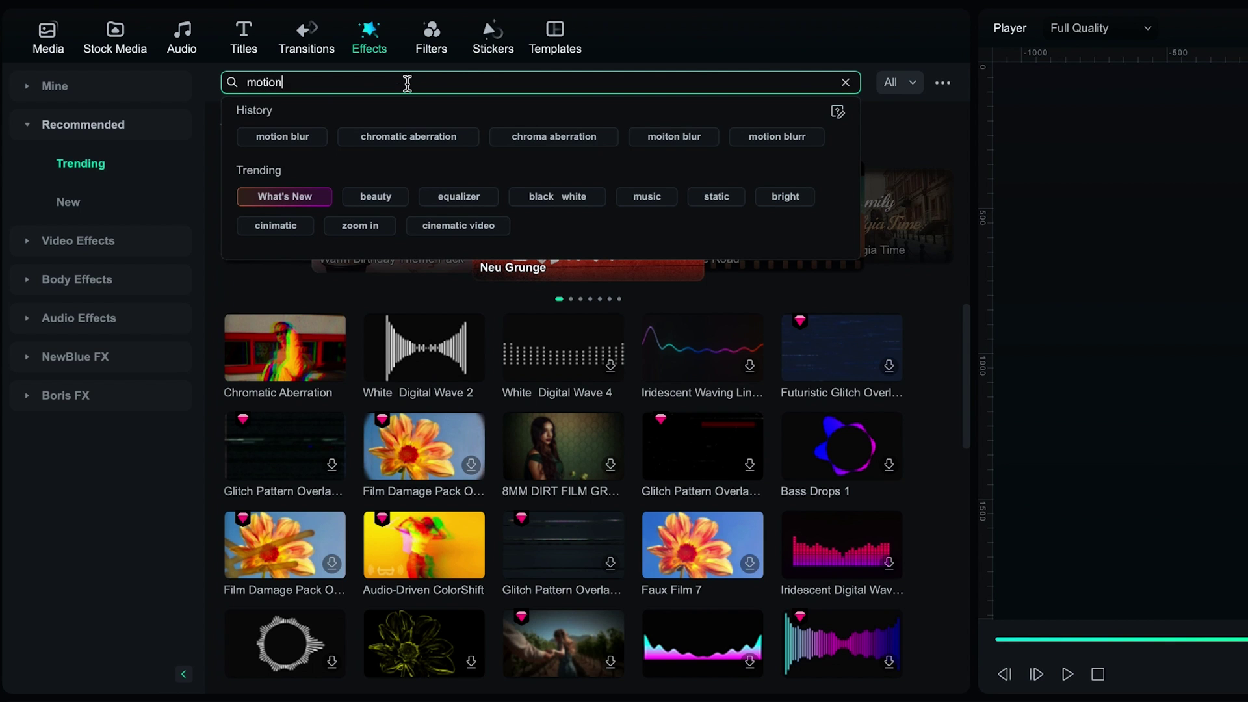
pyautogui.write(' blur')
pyautogui.press('Return')
pyautogui.moveTo(150, 198); pyautogui.dragTo(545, 504)
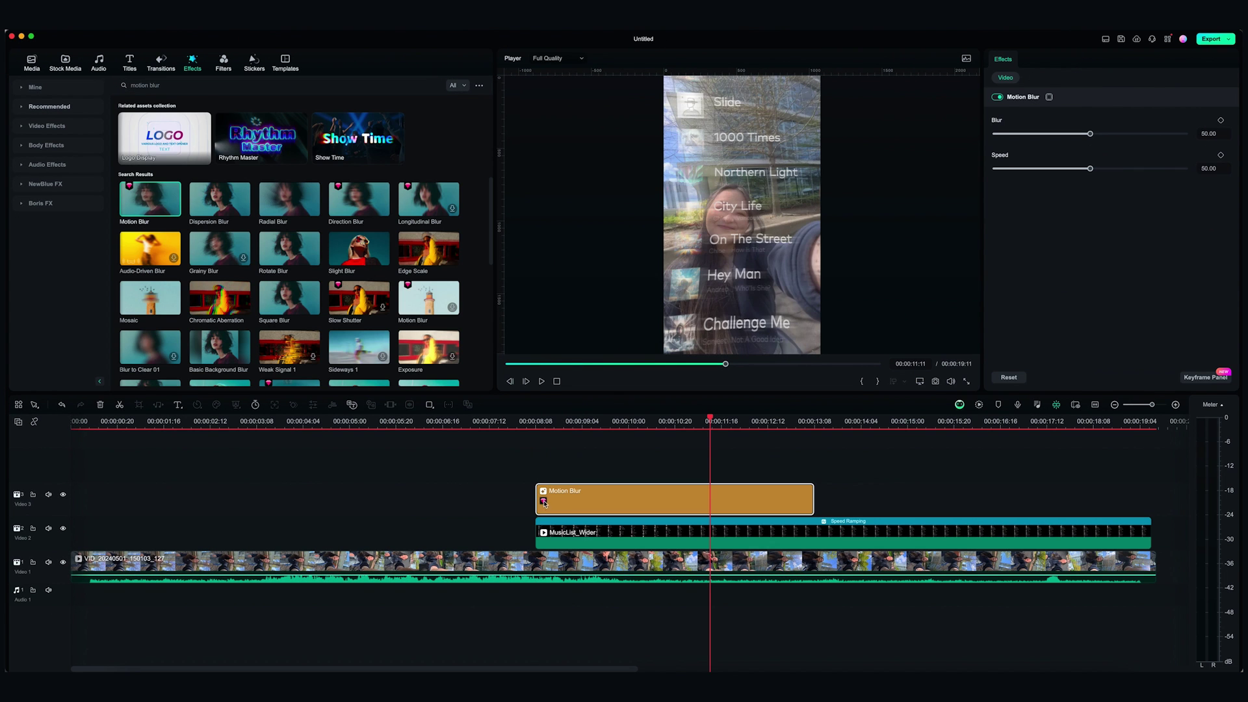
pyautogui.click(536, 422)
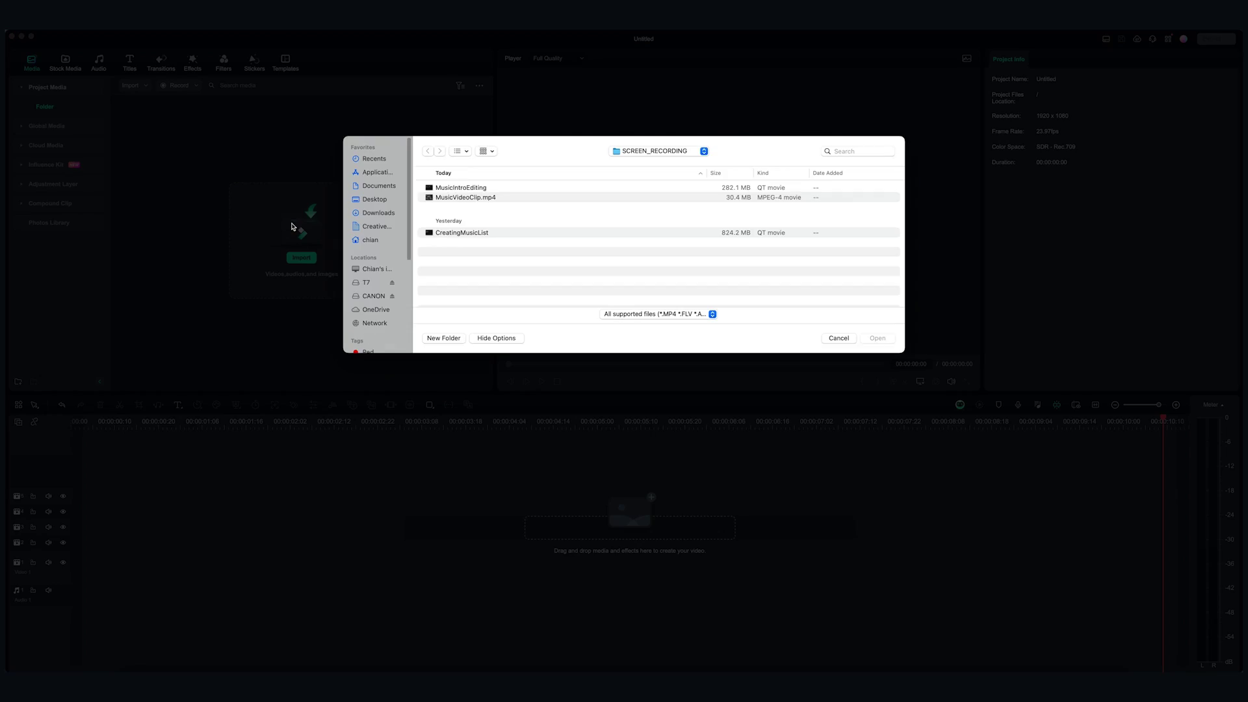
# Import MusicVideoClip, preview the bench footage, and drag it onto the main video track
pyautogui.click(878, 338)
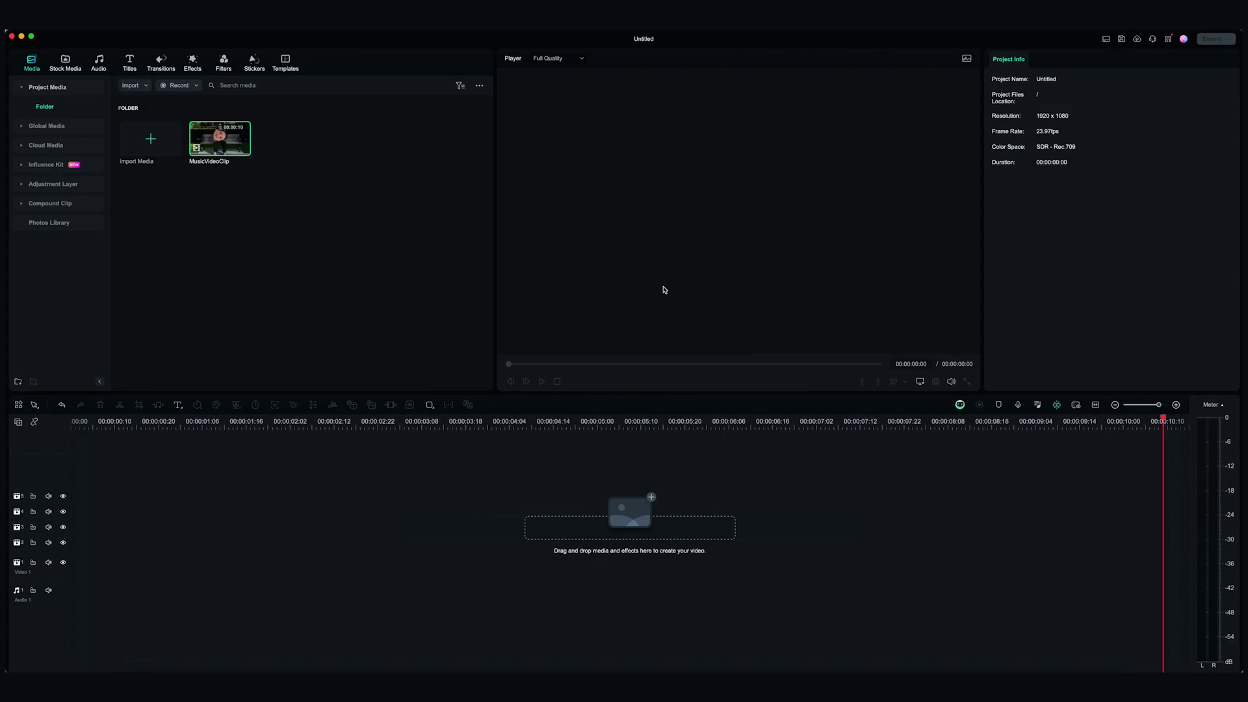
pyautogui.click(222, 146)
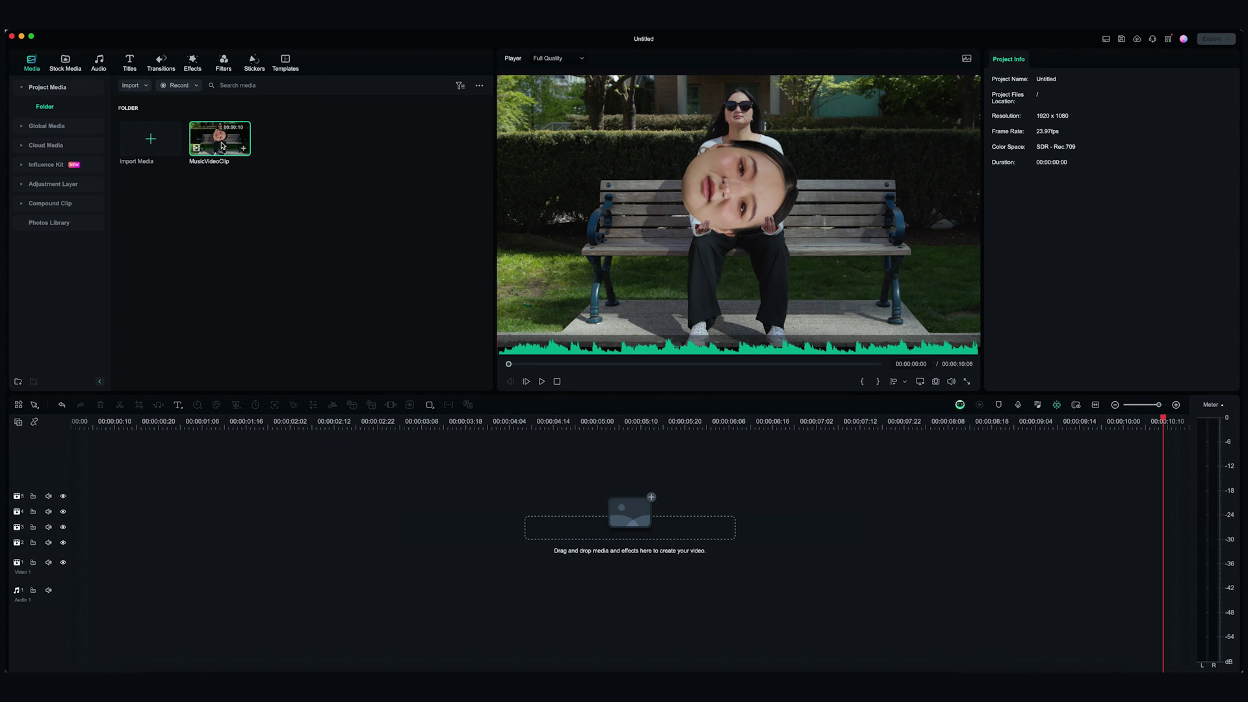
pyautogui.moveTo(203, 246); pyautogui.dragTo(77, 564)
# Place the bench clip at the timeline start and add Dynamic Ring With AI Portrait 01 above it
pyautogui.click(93, 422)
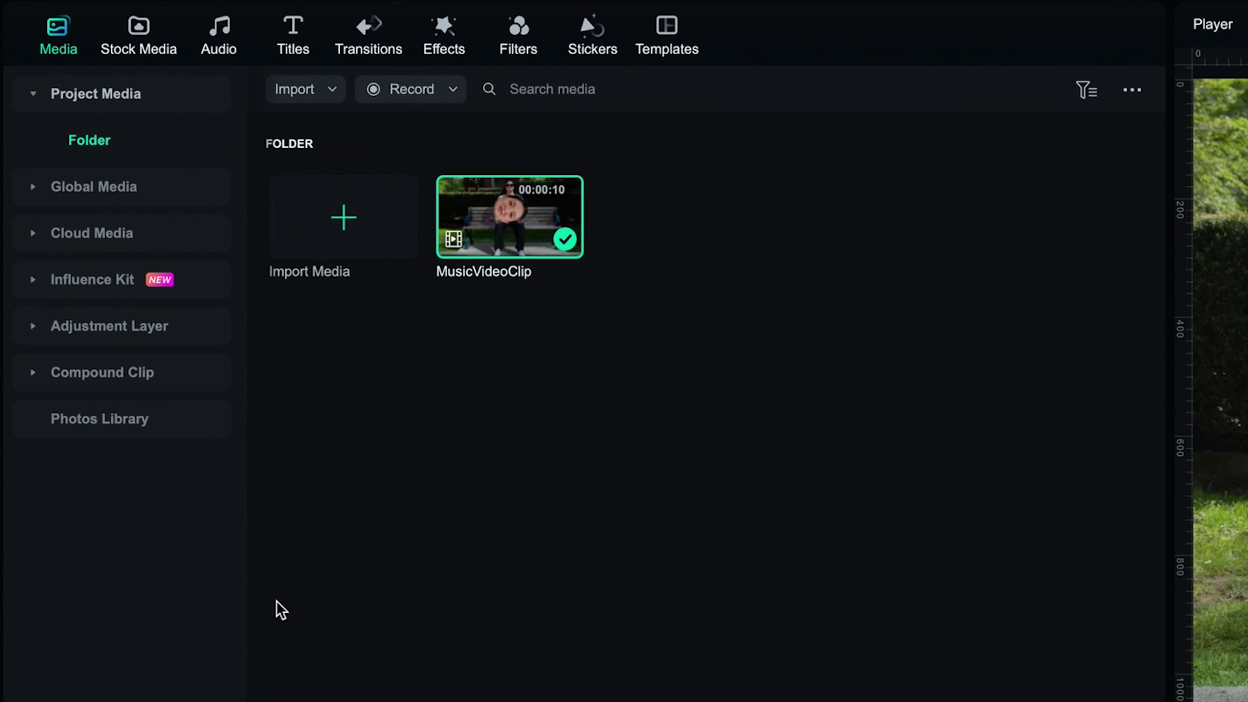
pyautogui.click(454, 37)
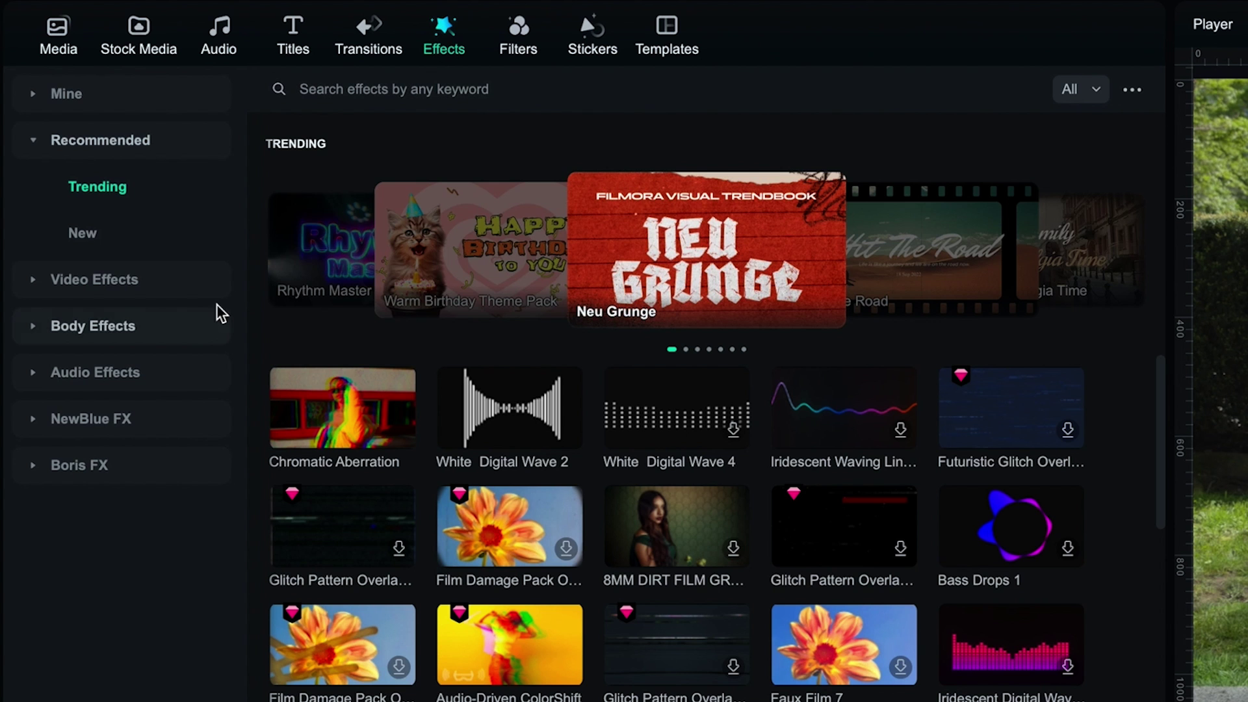
pyautogui.click(177, 370)
pyautogui.click(169, 390)
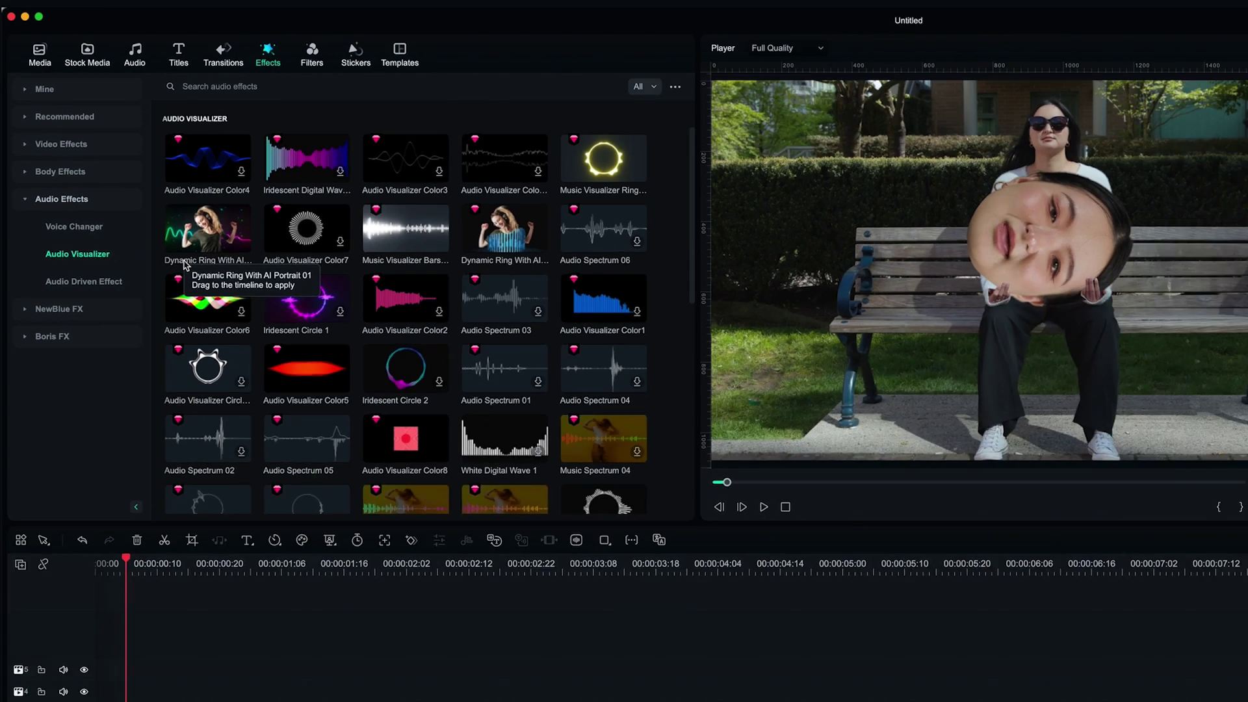
pyautogui.moveTo(312, 364); pyautogui.dragTo(1149, 544)
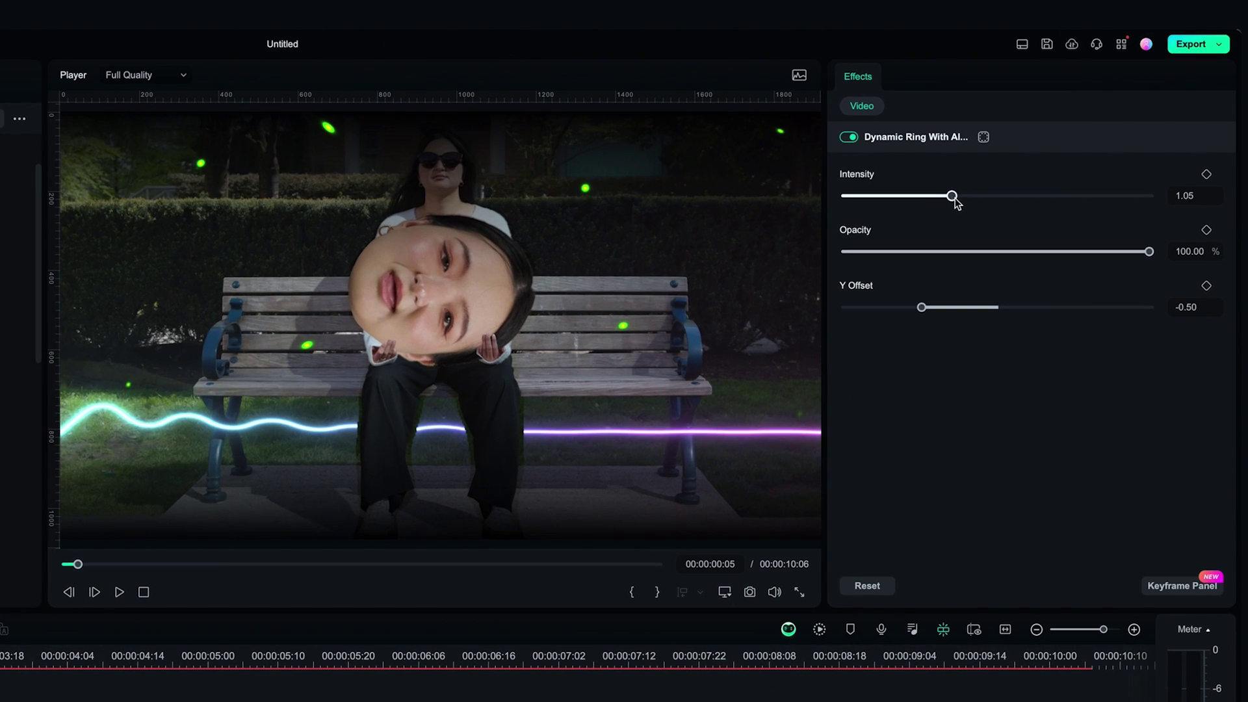
# Raise the ring's Intensity to its 3.00 maximum and set Y Offset to -0.07
pyautogui.moveTo(1062, 134); pyautogui.dragTo(1110, 133)
pyautogui.moveTo(1051, 202); pyautogui.dragTo(1182, 194)
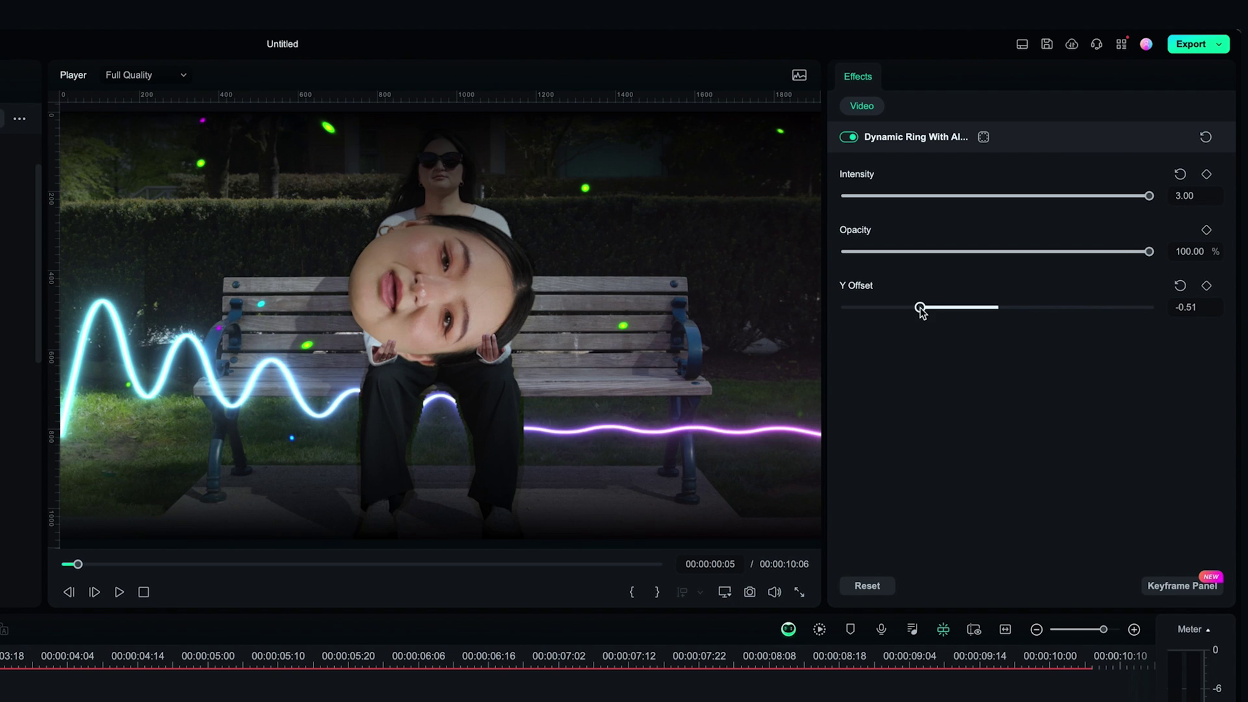
pyautogui.moveTo(922, 306); pyautogui.dragTo(988, 296)
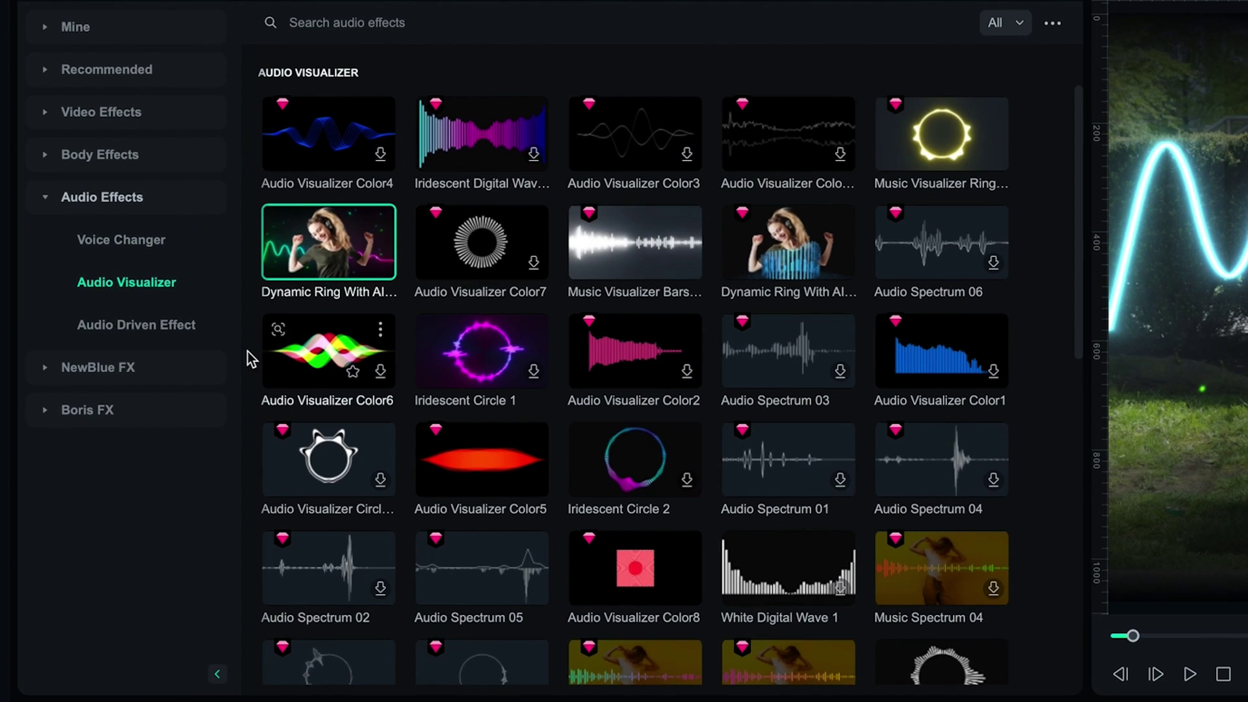
# Add Audio-Driven Glitch 02 above the visualizer and stretch it across the clip's full length
pyautogui.click(77, 226)
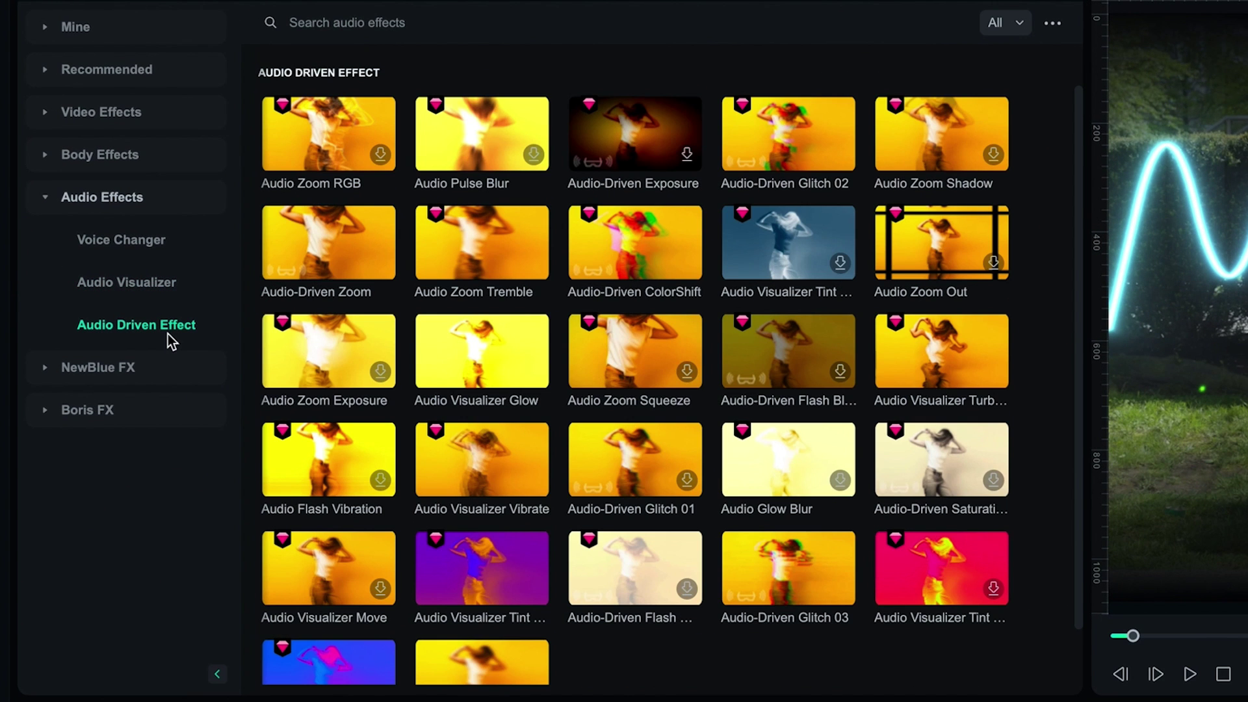
pyautogui.moveTo(789, 134); pyautogui.dragTo(190, 548)
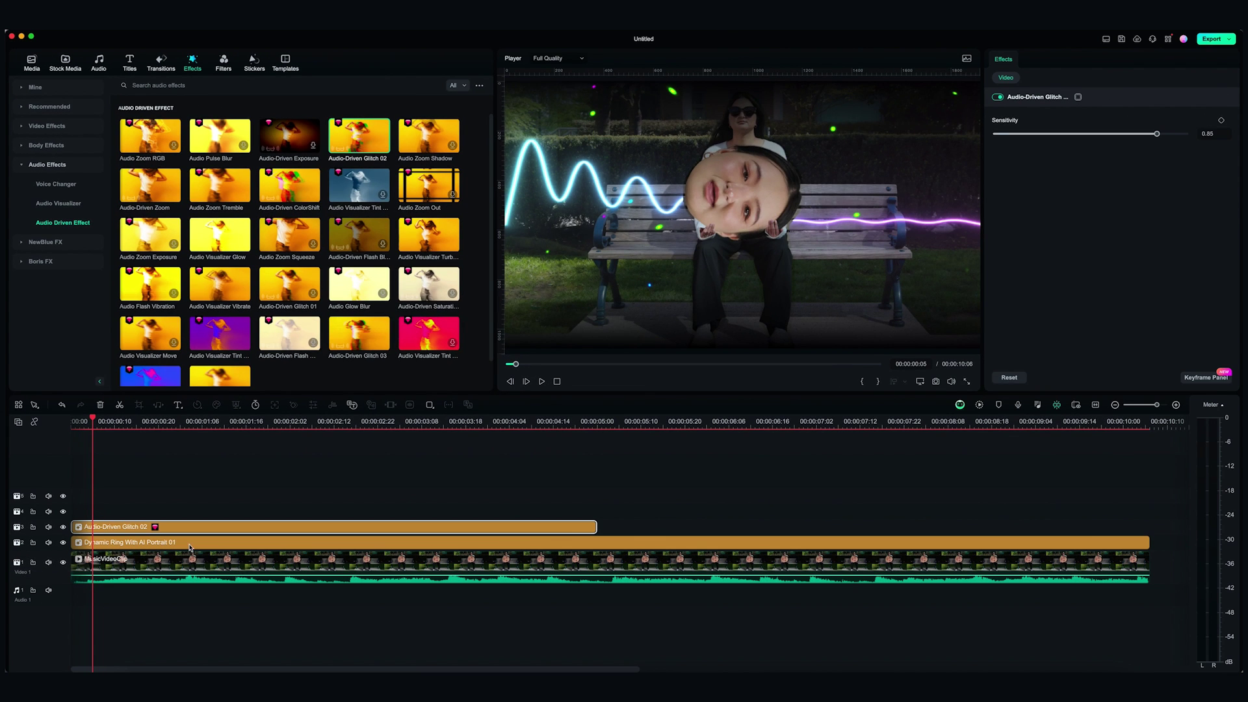
pyautogui.moveTo(590, 526); pyautogui.dragTo(1149, 526)
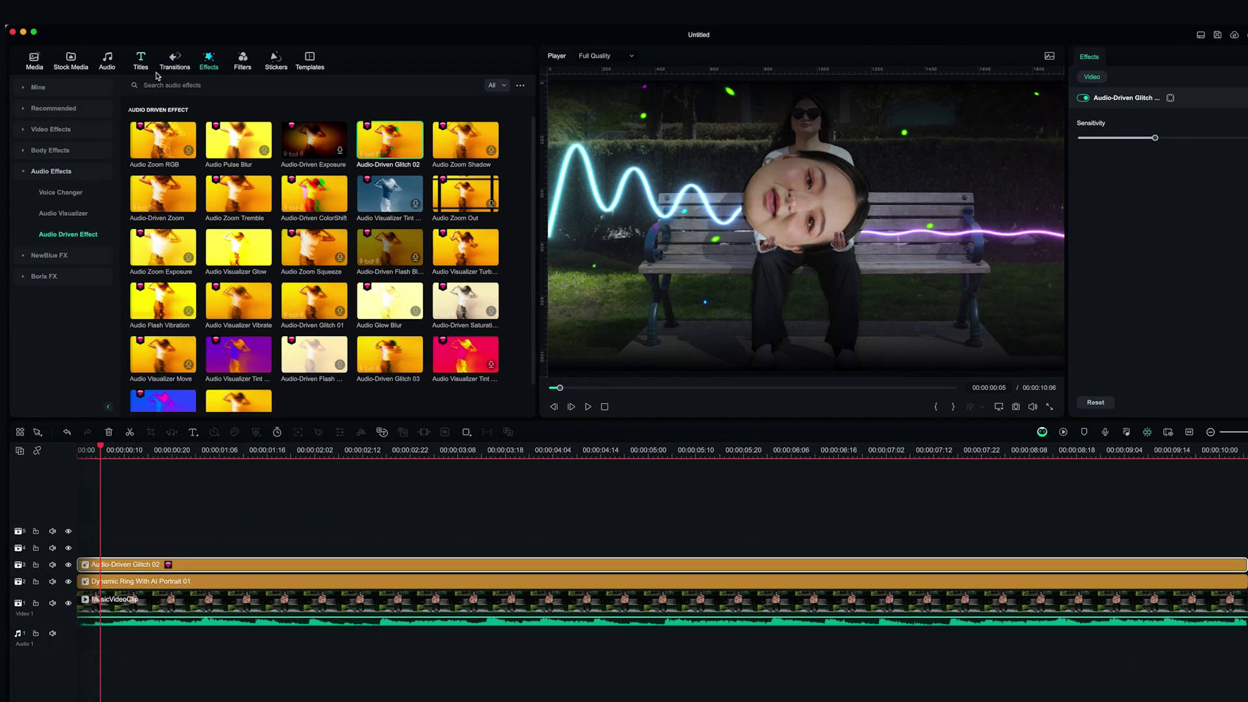
pyautogui.click(128, 65)
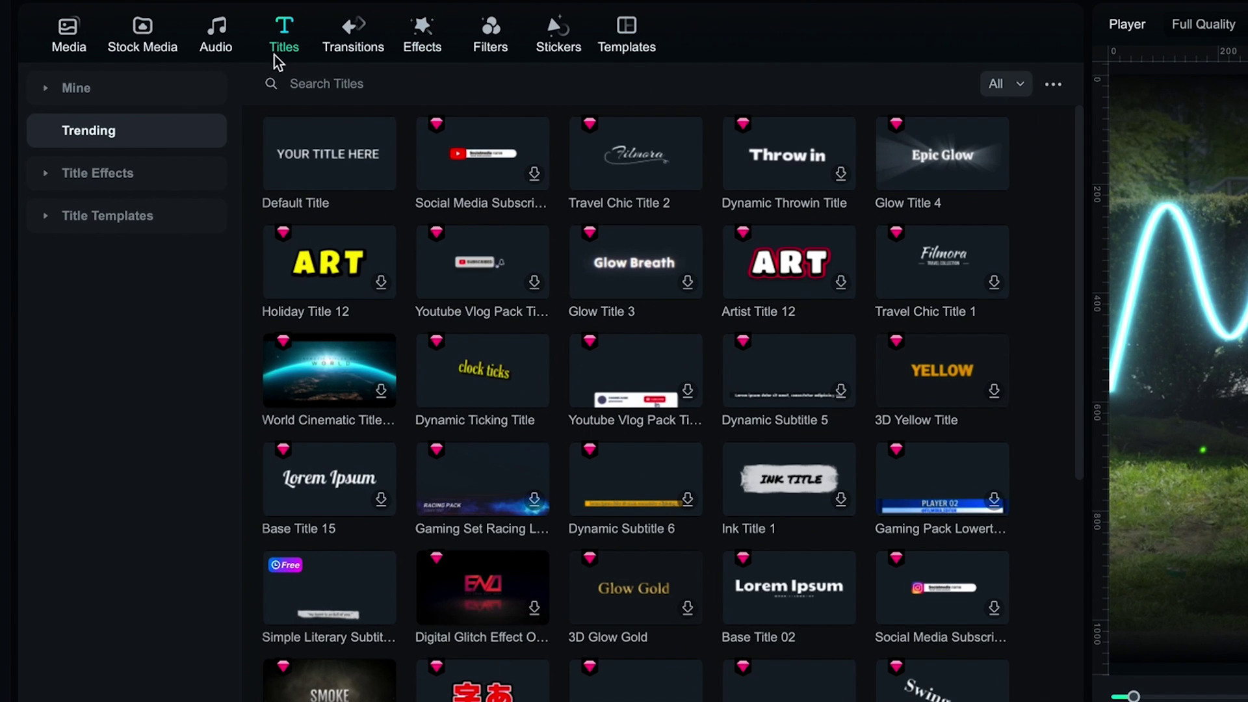
# Add the Turbulence audio-driven title at Position Y -374 and play the four lyric titles
pyautogui.click(172, 214)
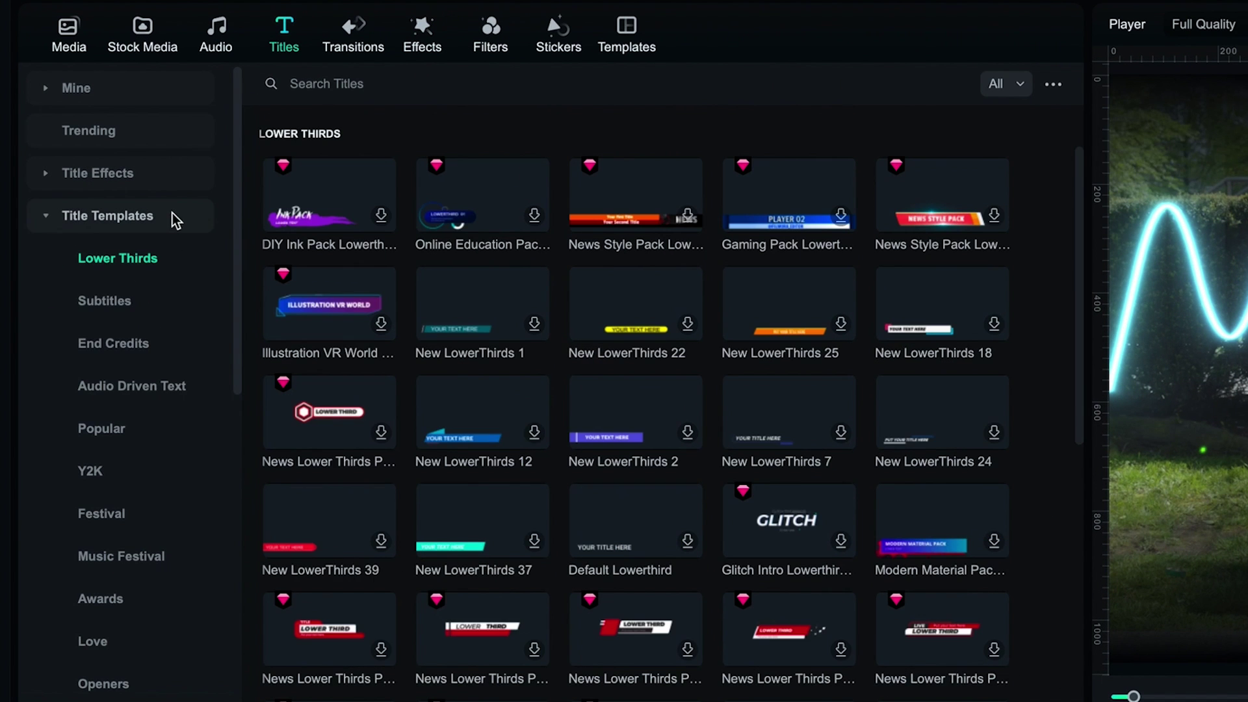
pyautogui.click(148, 387)
pyautogui.click(636, 302)
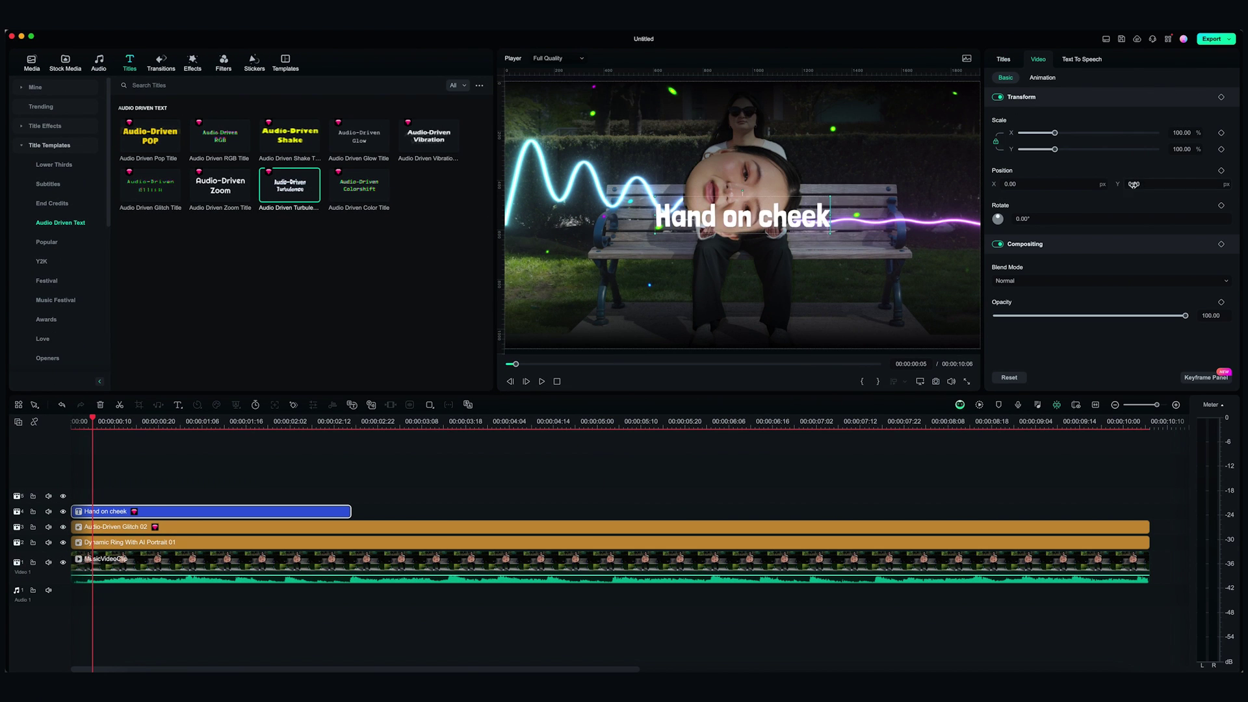
pyautogui.write('-374')
pyautogui.press('Return')
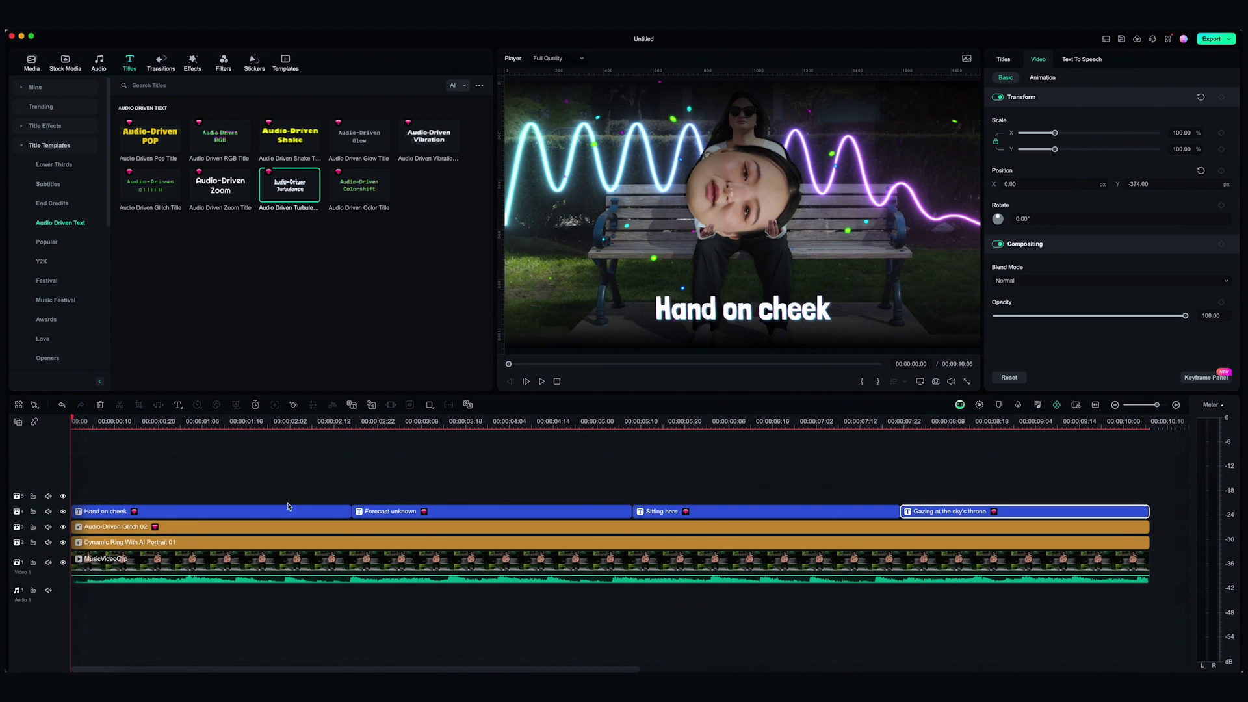
pyautogui.press('space')
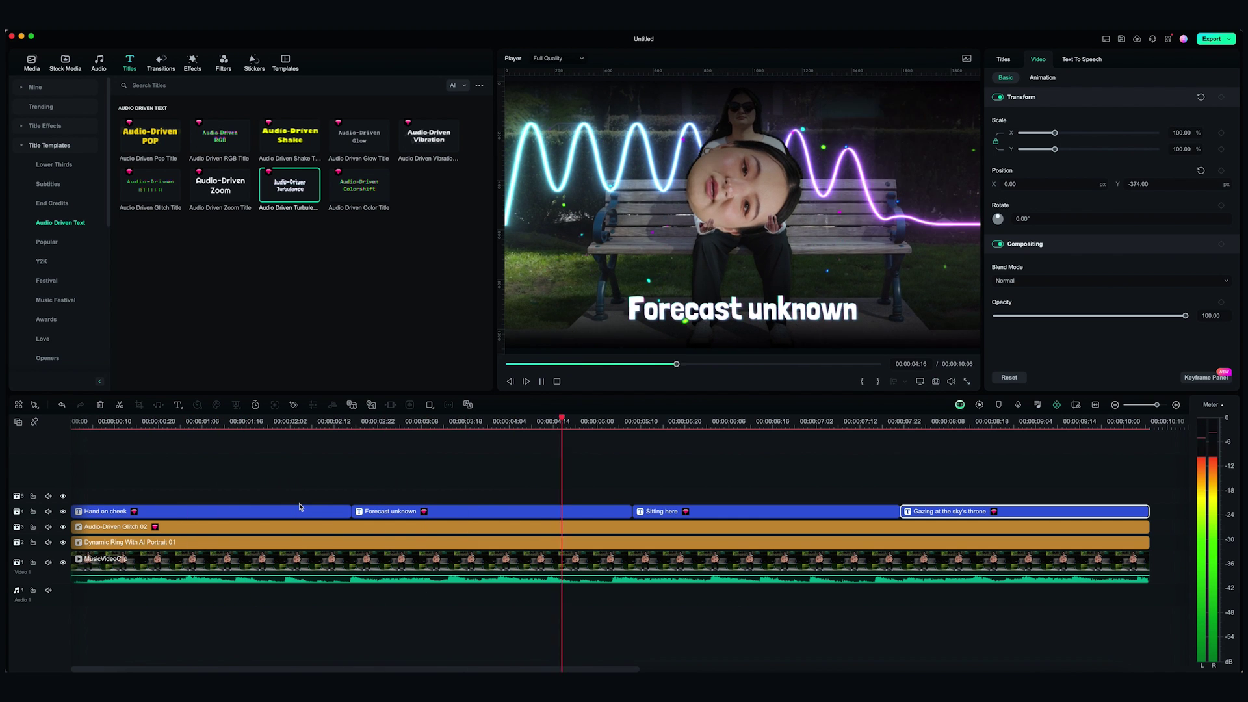
pyautogui.press('space')
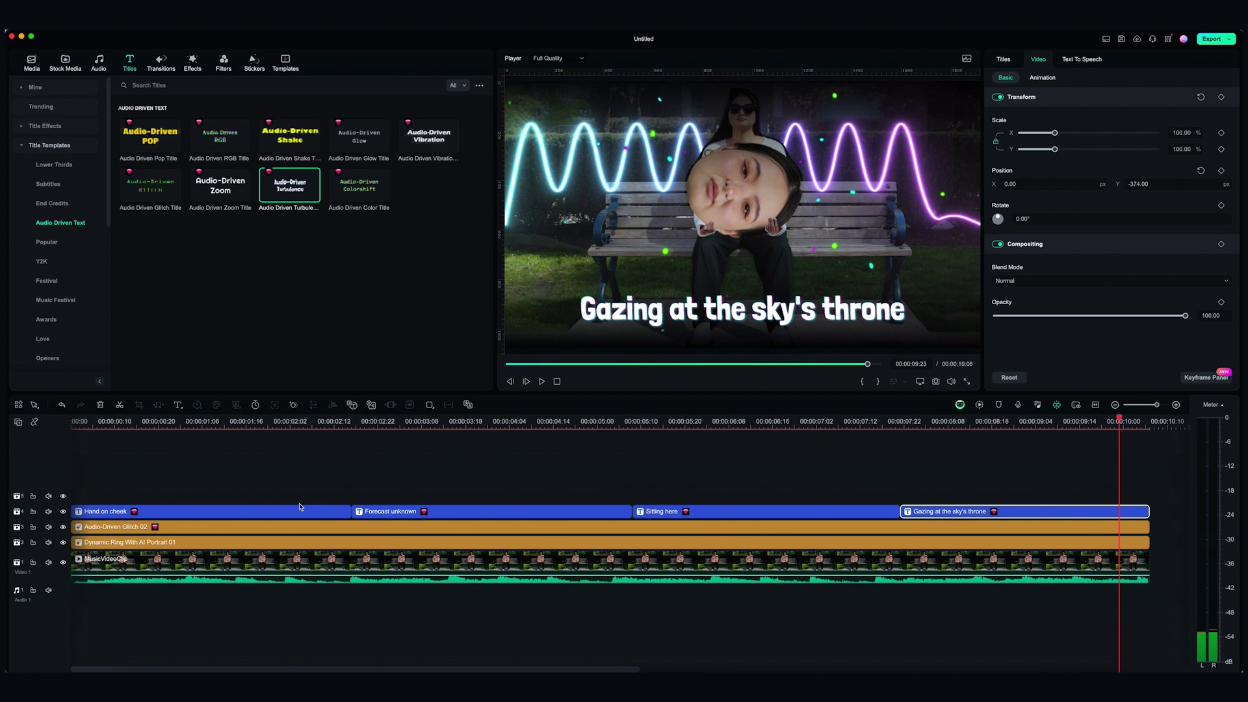